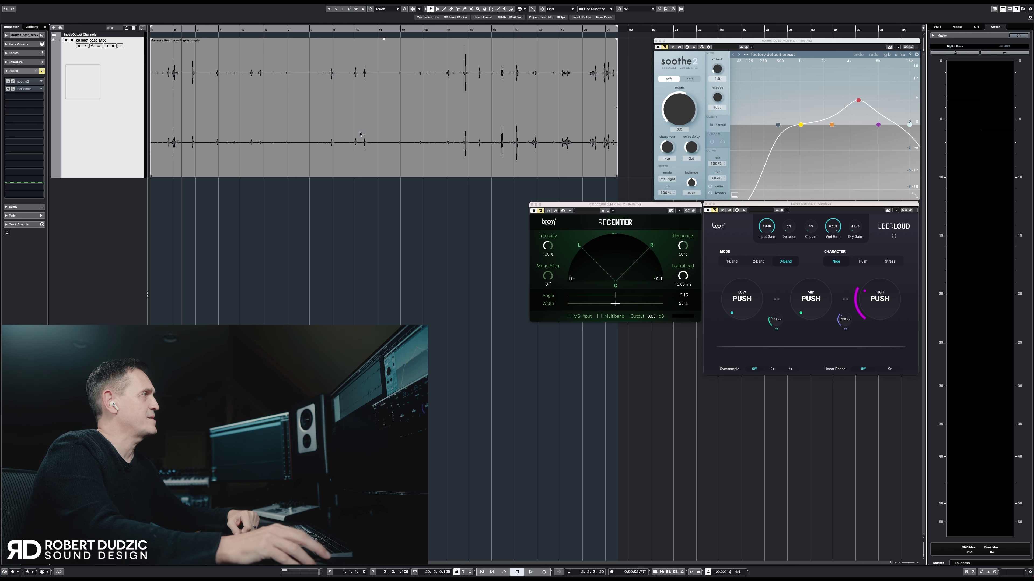
Step: Right-click the field recording event to bring up the Tool palette
{"action": "right_click", "coordinate": [225, 130]}
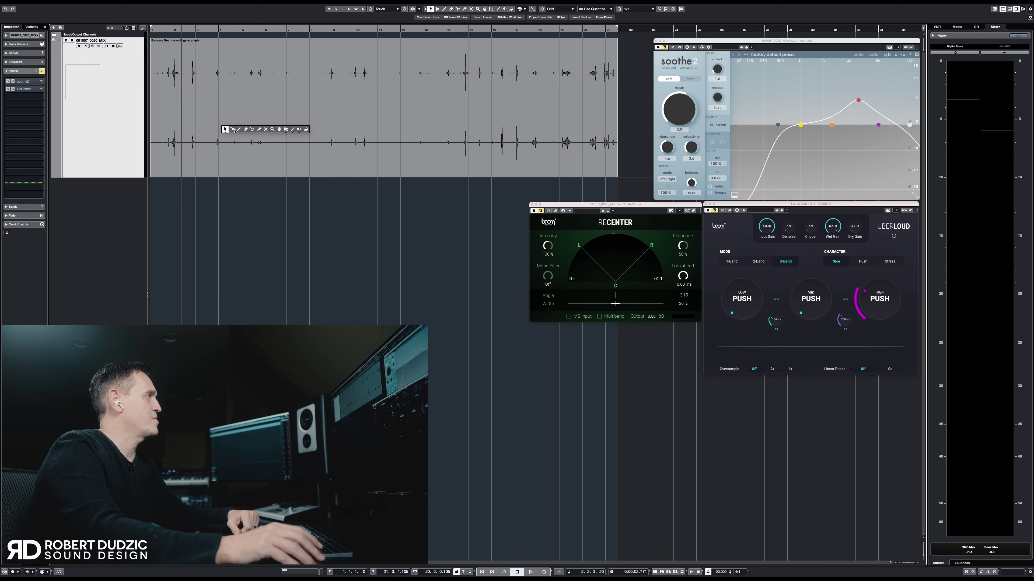
Step: Split the event with the Scissors tool around the loud hits, then select the short piece between the last cuts
{"action": "left_click", "coordinate": [250, 129]}
{"action": "left_click", "coordinate": [188, 118]}
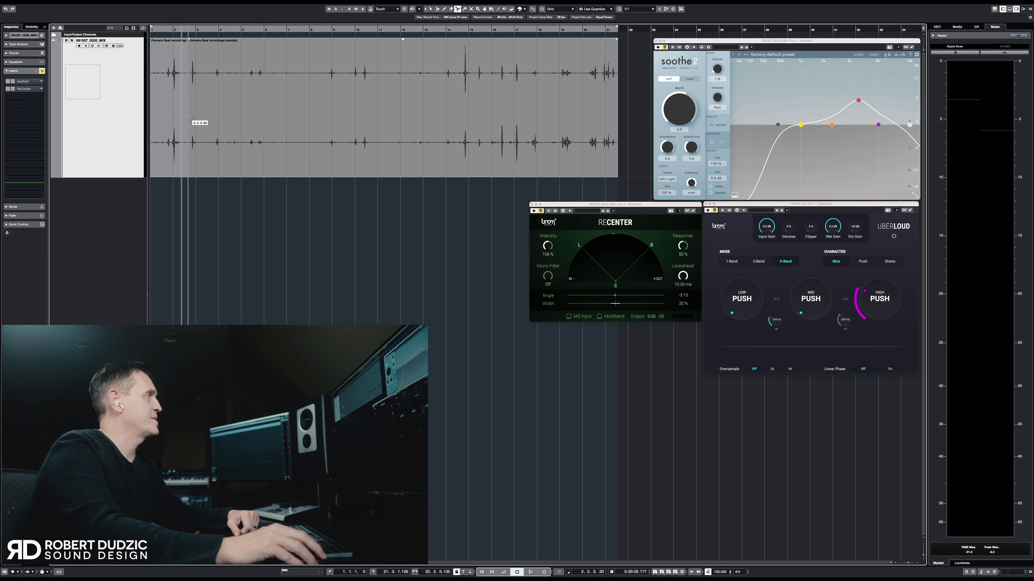
{"action": "left_click", "coordinate": [212, 119]}
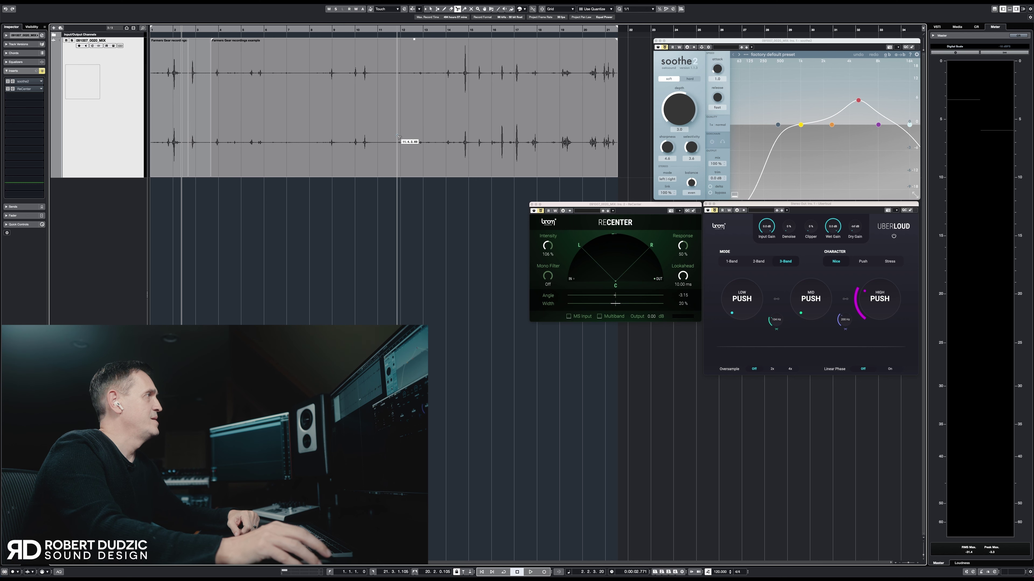
{"action": "left_click", "coordinate": [456, 140]}
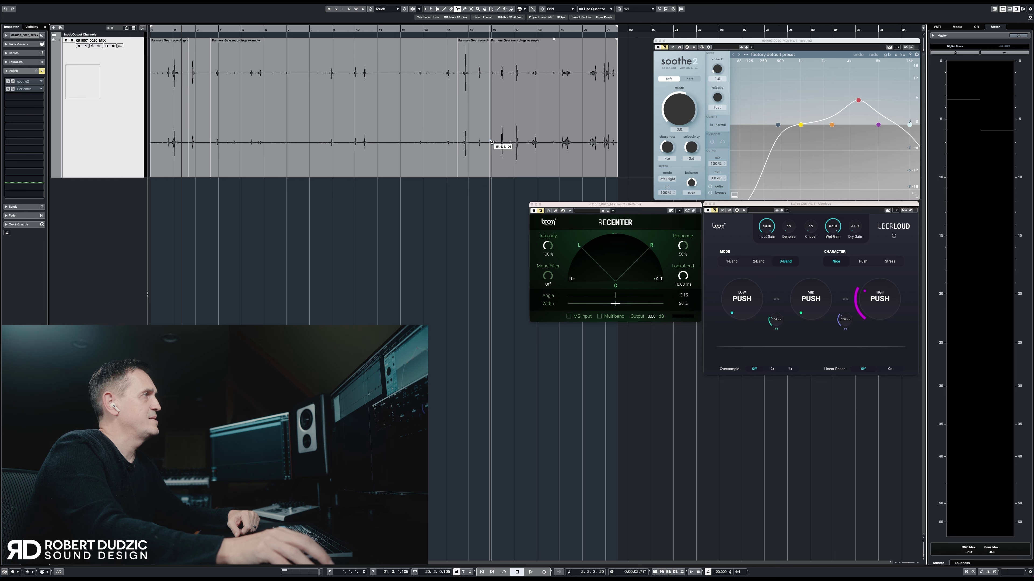
{"action": "key", "text": "1"}
{"action": "left_click", "coordinate": [486, 148]}
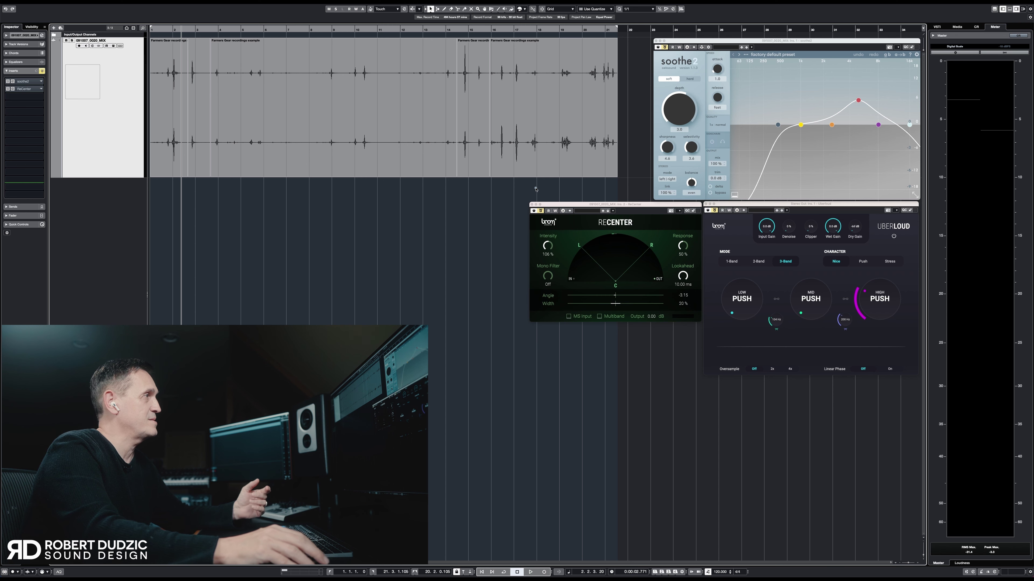
Step: Normalize all five event pieces to a -6.00 dB maximum peak with Direct Offline Processing
{"action": "left_click_drag", "start_coordinate": [537, 189], "coordinate": [186, 90]}
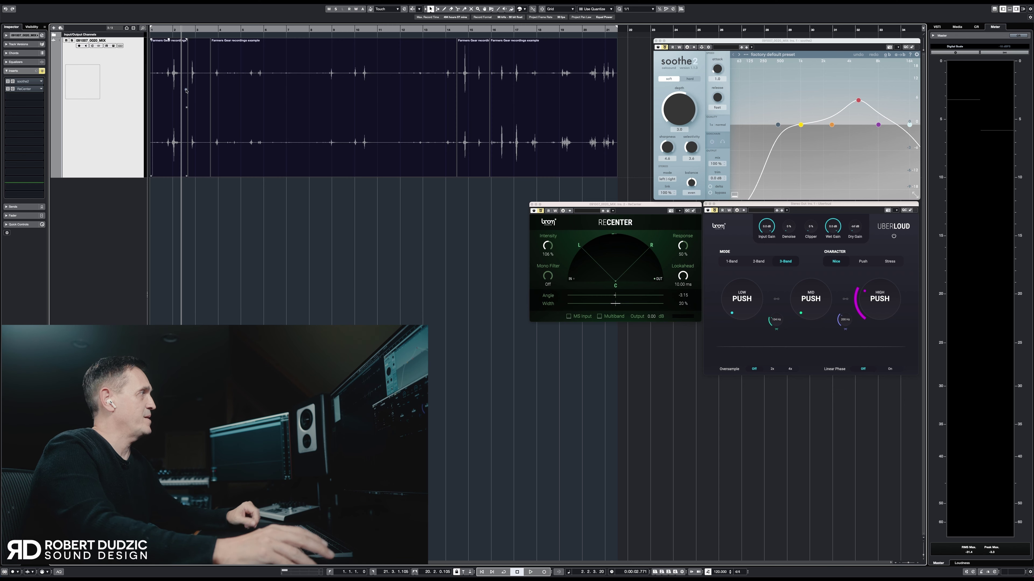
{"action": "key", "text": "F7"}
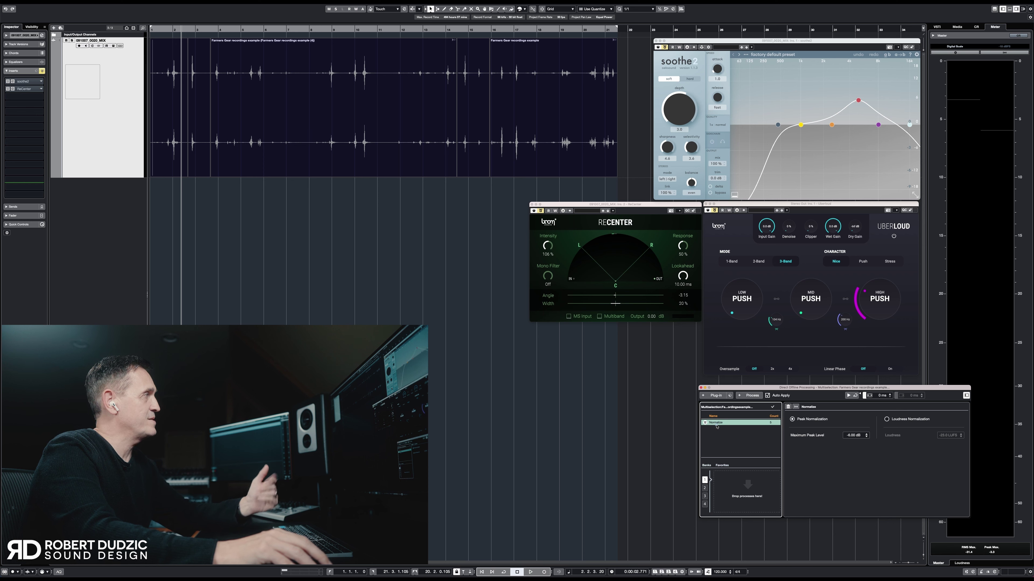
{"action": "left_click", "coordinate": [700, 388]}
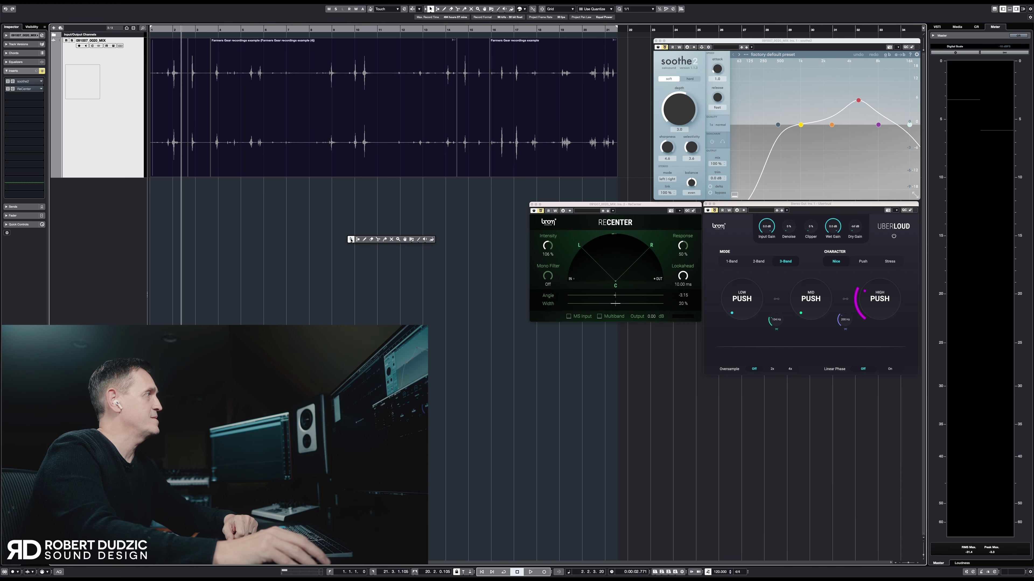
{"action": "left_click", "coordinate": [215, 94]}
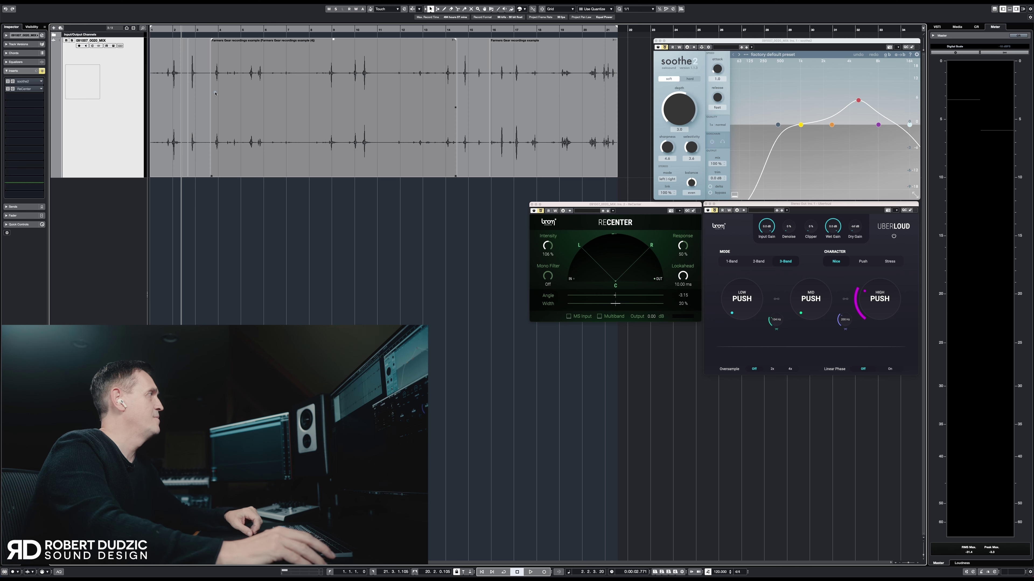
{"action": "left_click", "coordinate": [186, 34]}
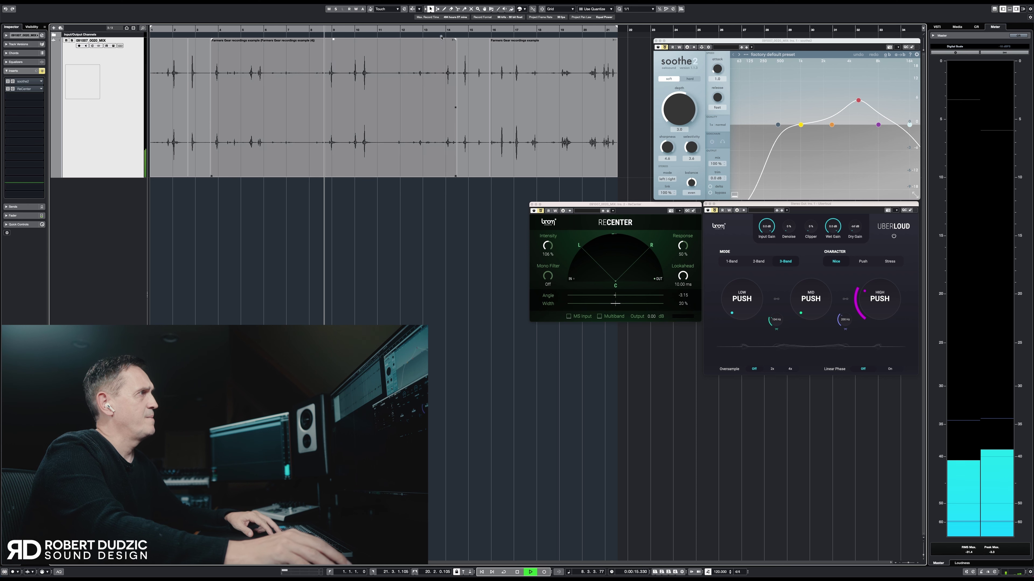
{"action": "key", "text": "space"}
{"action": "left_click", "coordinate": [461, 29]}
{"action": "key", "text": "space"}
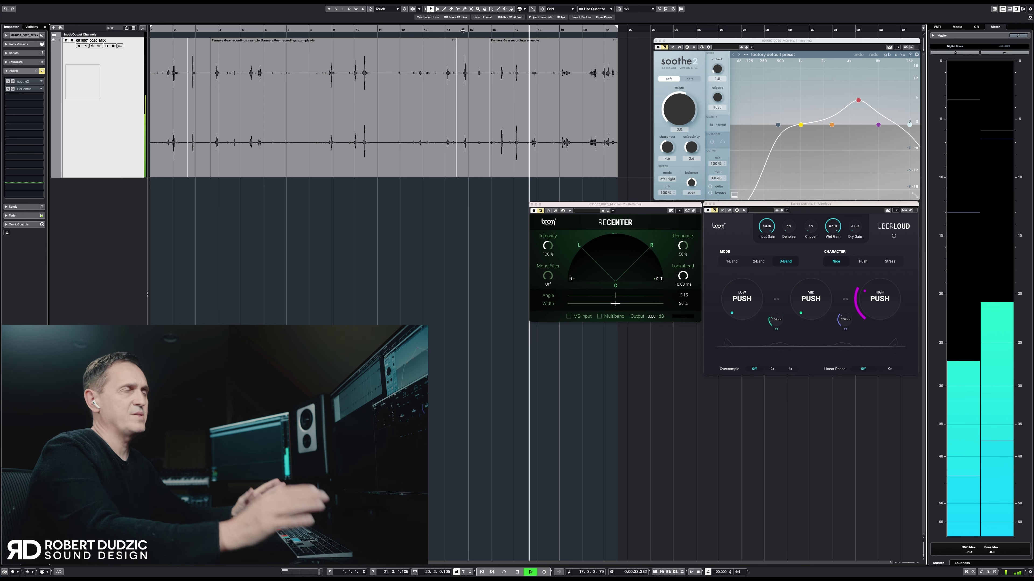
{"action": "left_click", "coordinate": [486, 90]}
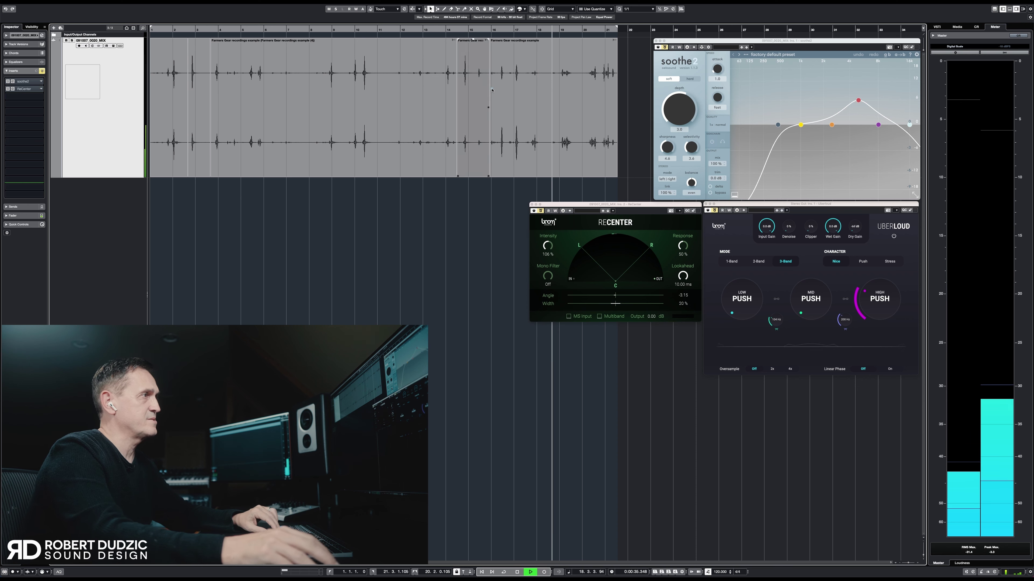
{"action": "left_click", "coordinate": [503, 112]}
{"action": "key", "text": "space"}
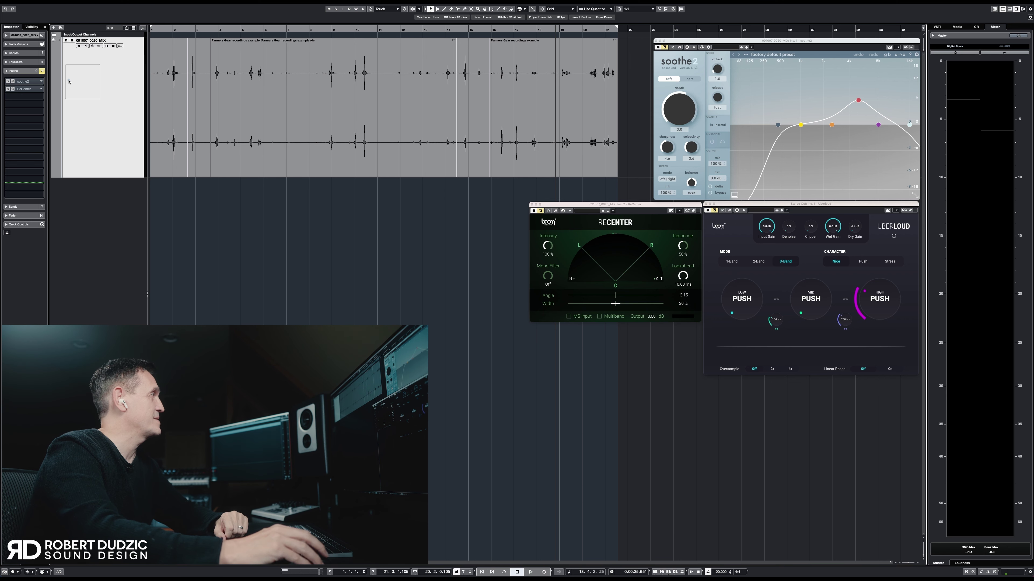
{"action": "left_click", "coordinate": [8, 83]}
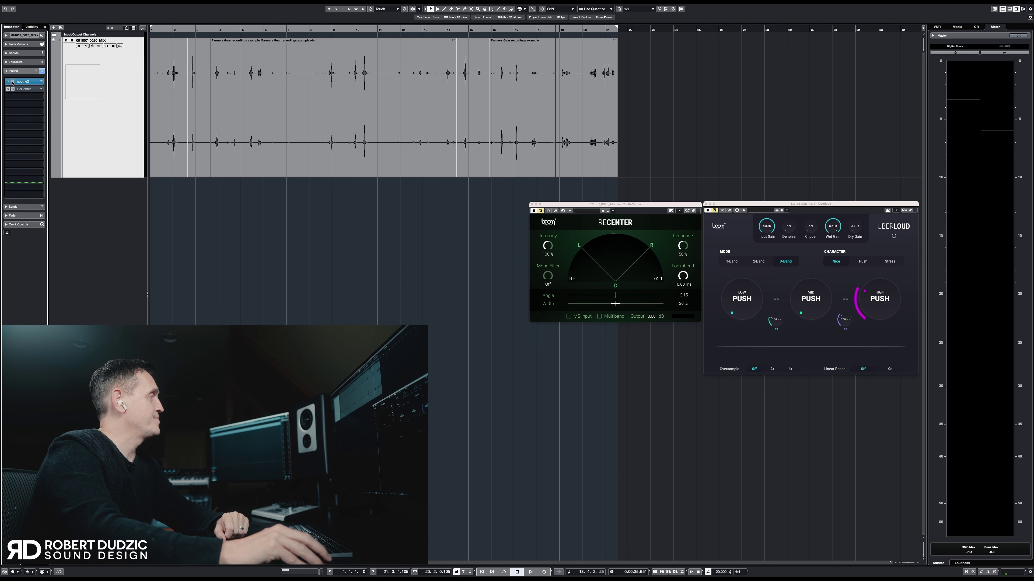
{"action": "left_click", "coordinate": [12, 83]}
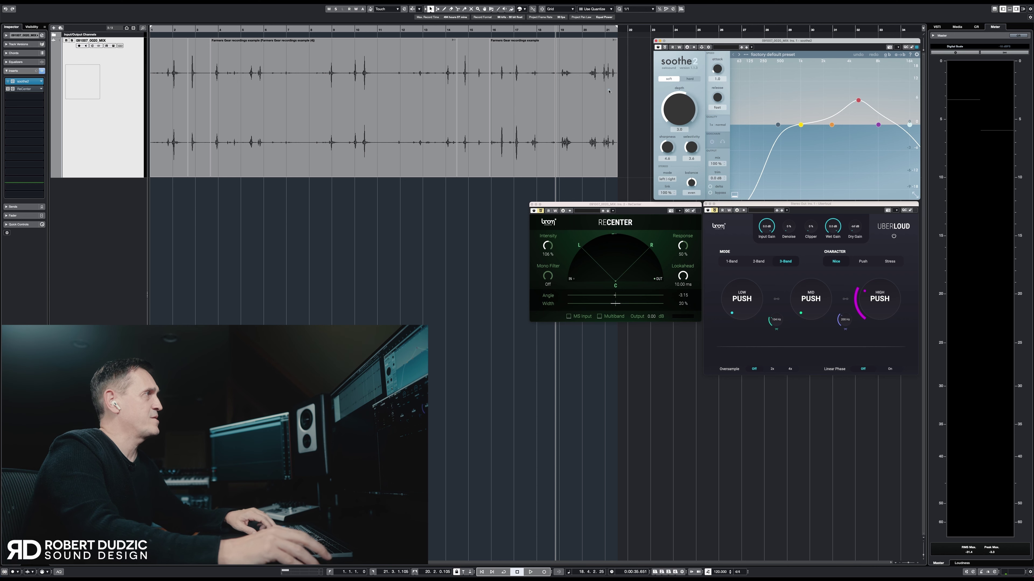
{"action": "left_click", "coordinate": [462, 35]}
{"action": "key", "text": "space"}
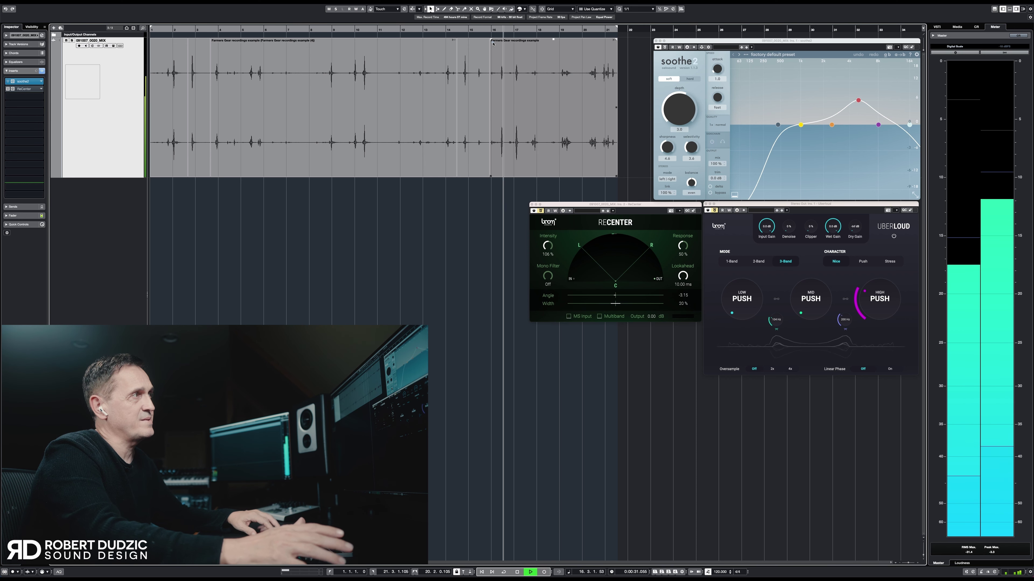
{"action": "key", "text": "space"}
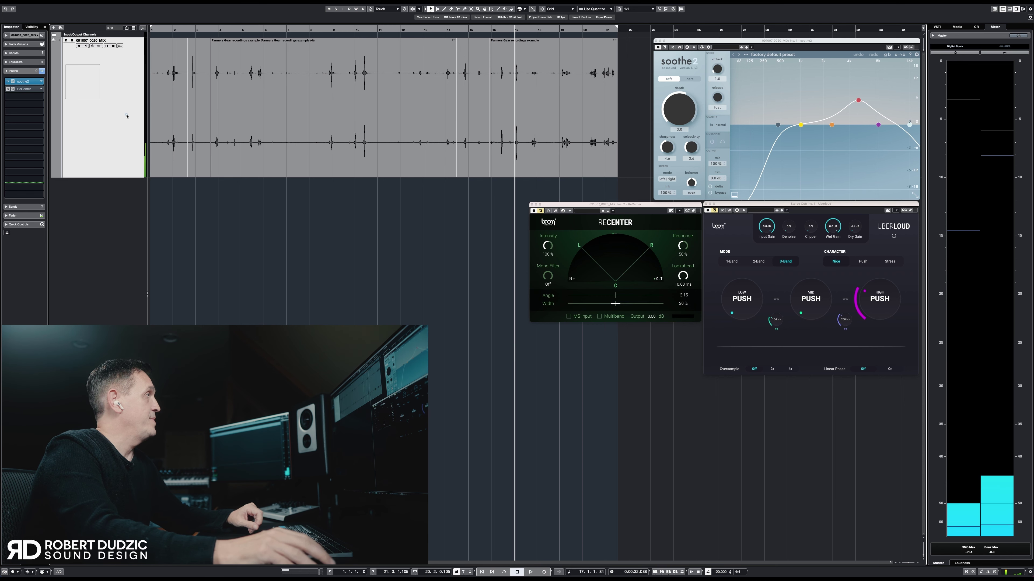
{"action": "left_click", "coordinate": [12, 89]}
{"action": "left_click", "coordinate": [12, 89]}
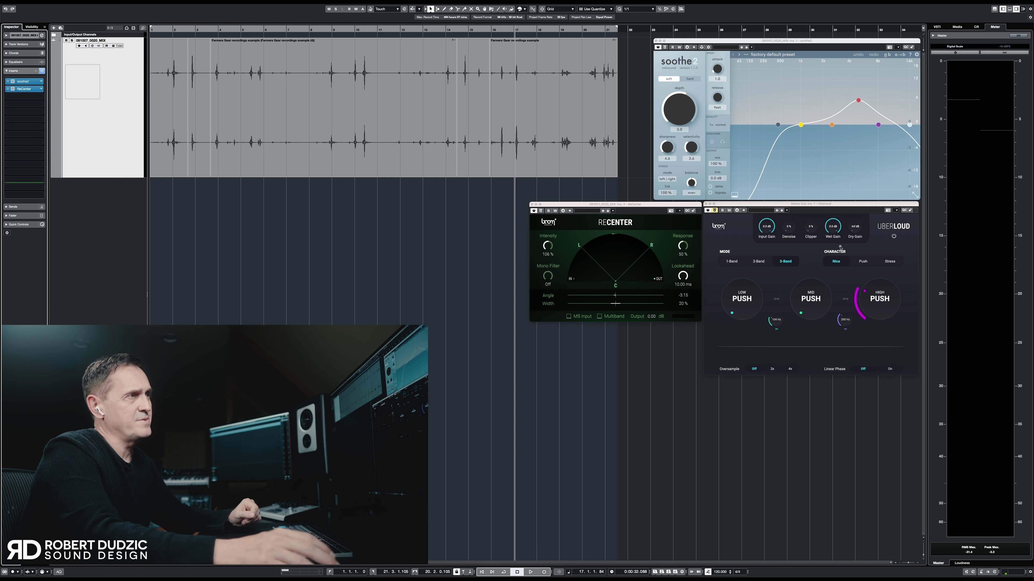
{"action": "left_click", "coordinate": [716, 212]}
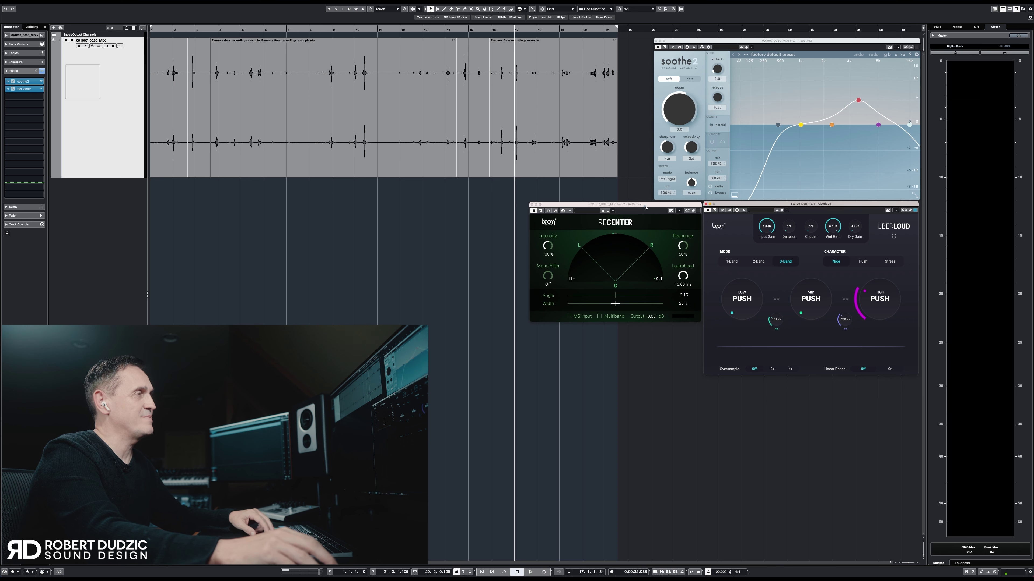
{"action": "left_click", "coordinate": [186, 31]}
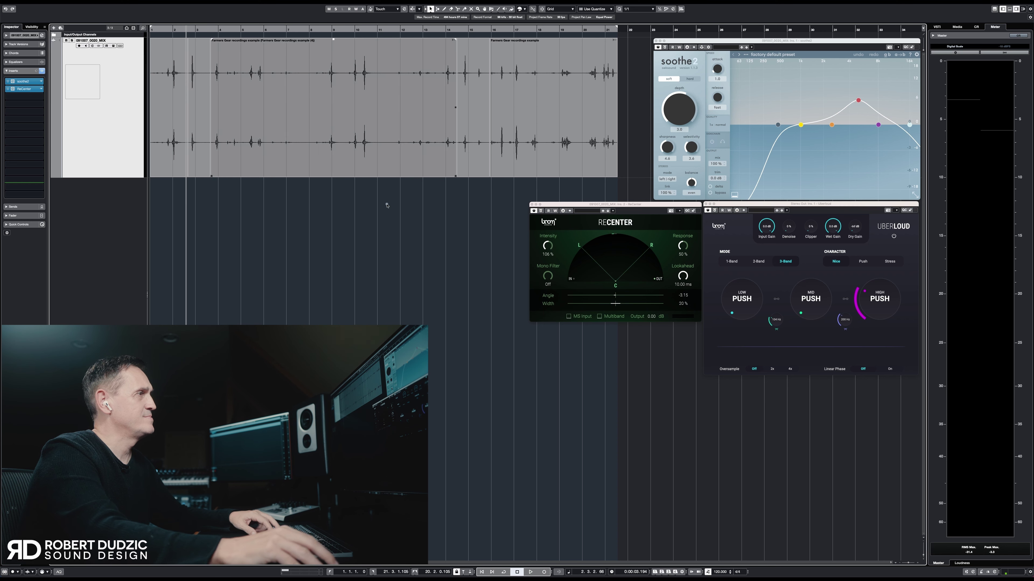
Step: Play the recording and narrow ReCenter's stereo width from 20 % to 2 %
{"action": "key", "text": "space"}
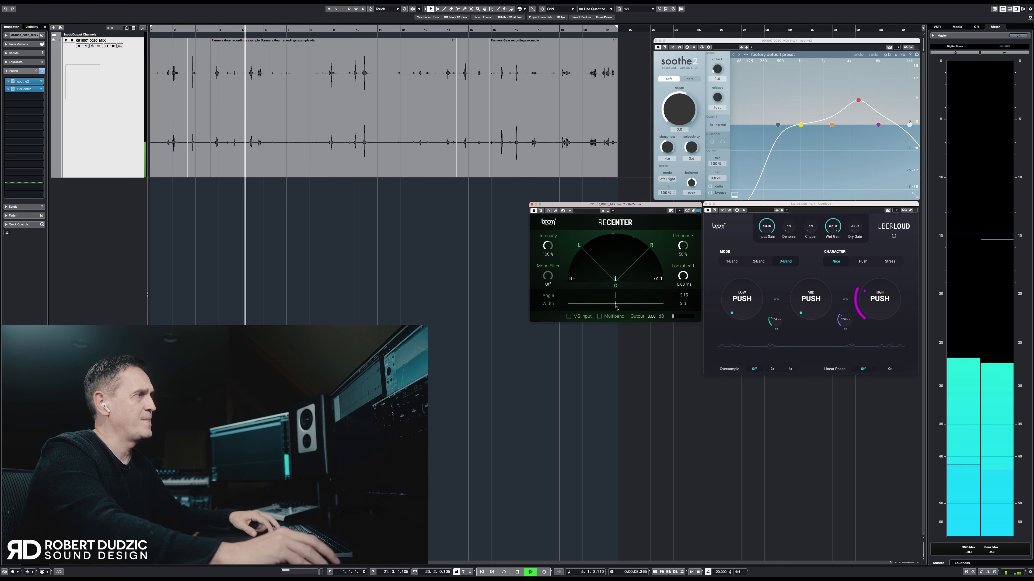
{"action": "left_click_drag", "start_coordinate": [616, 303], "coordinate": [616, 309]}
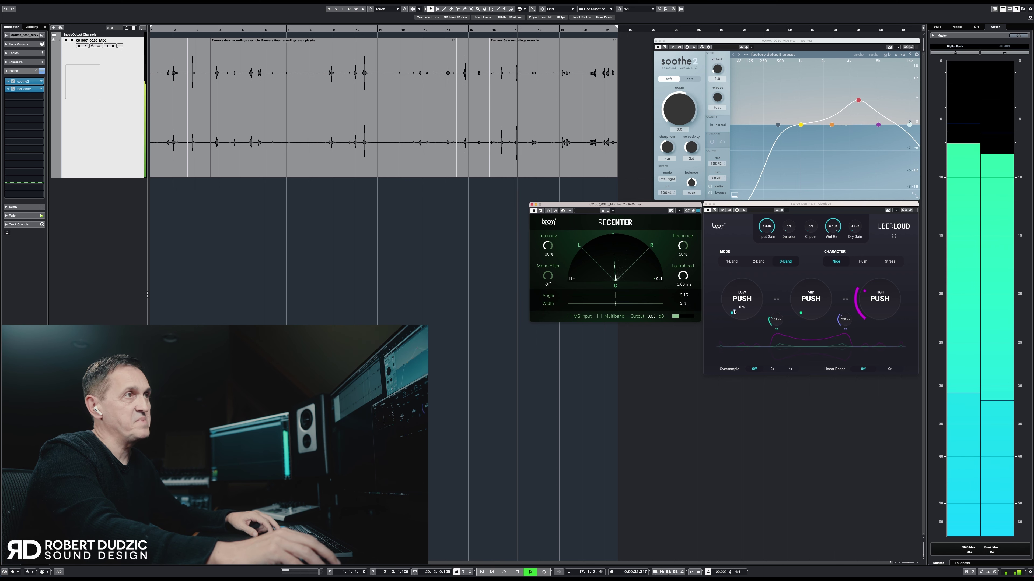
Step: Stop playback, toggle UberLoud's LOW/MID band link, and raise the low-band push to 28%
{"action": "key", "text": "space"}
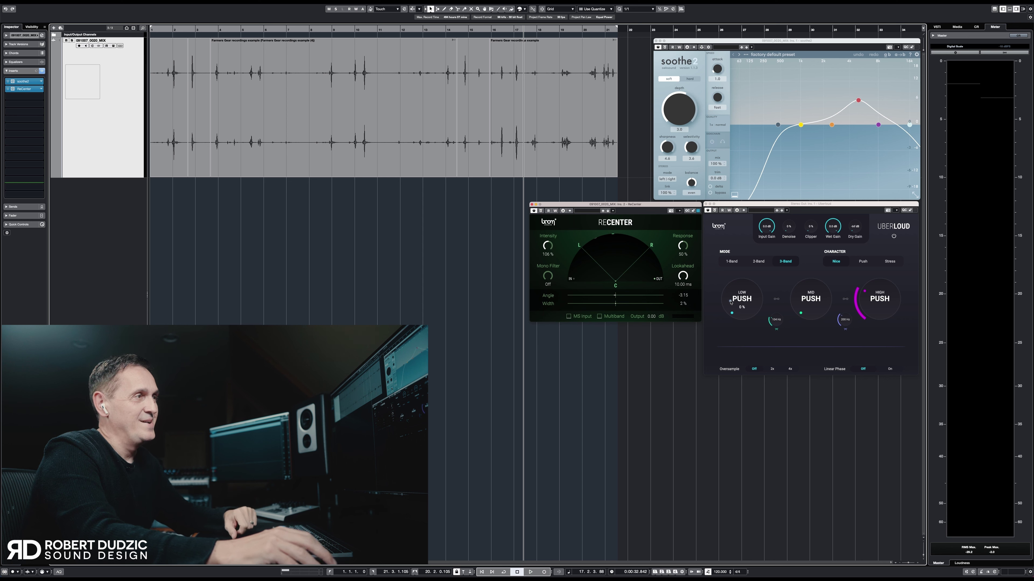
{"action": "left_click", "coordinate": [777, 300]}
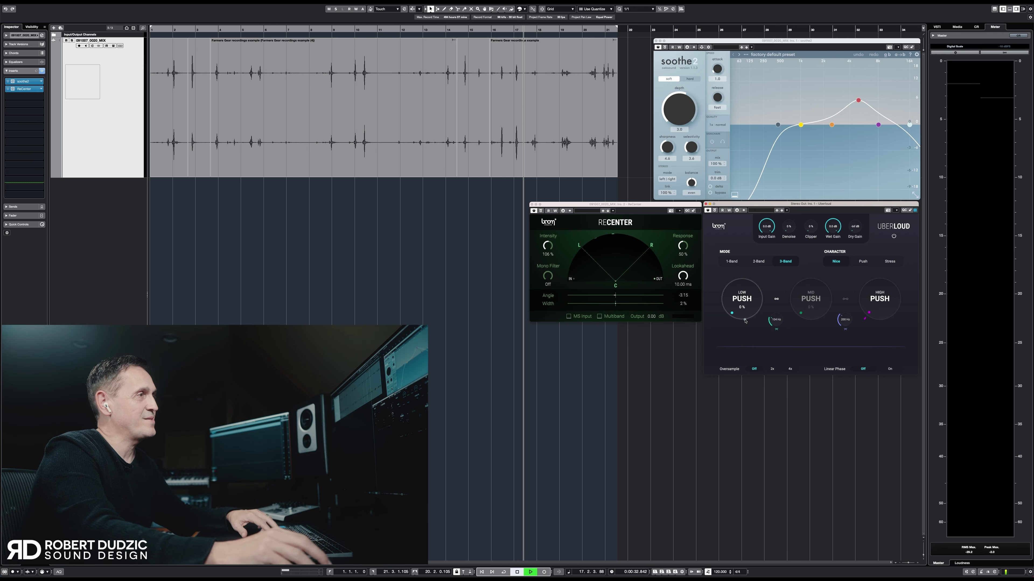
{"action": "left_click_drag", "start_coordinate": [744, 321], "coordinate": [725, 287]}
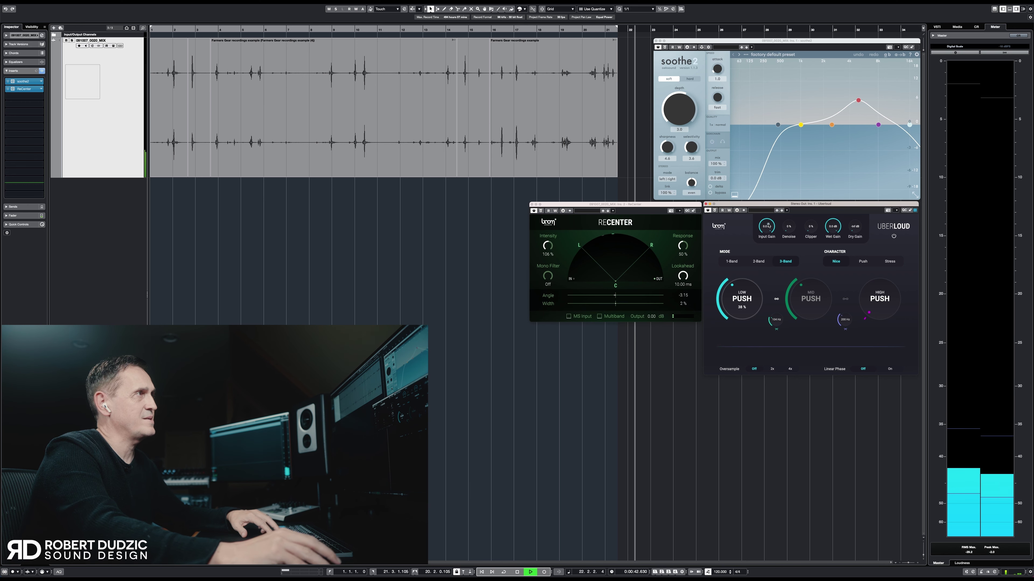
Step: Loop bars 1–21 and restart playback from the loop start
{"action": "left_click", "coordinate": [388, 50]}
{"action": "key", "text": "space"}
{"action": "left_click", "coordinate": [161, 34]}
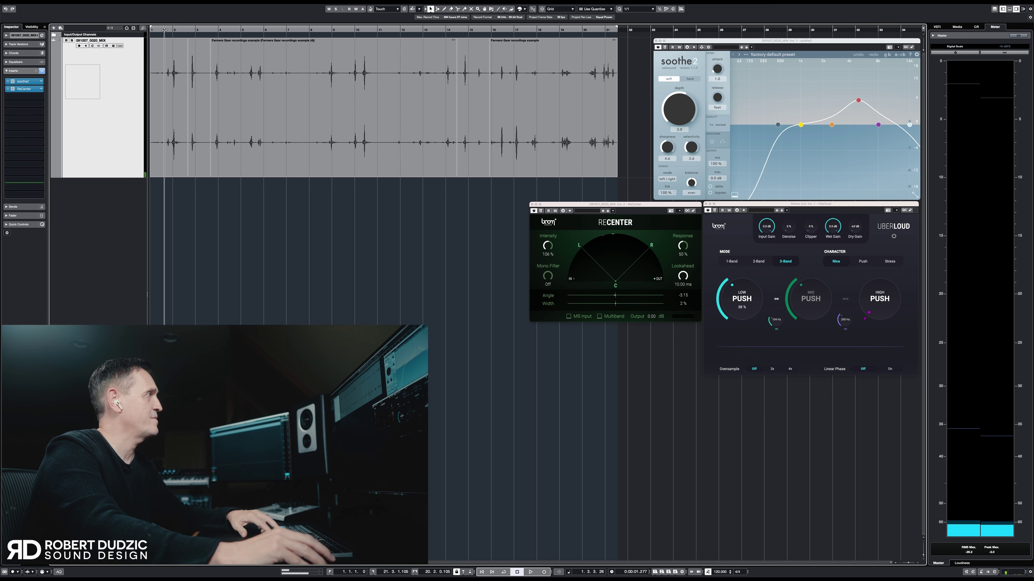
{"action": "key", "text": "slash"}
{"action": "key", "text": "space"}
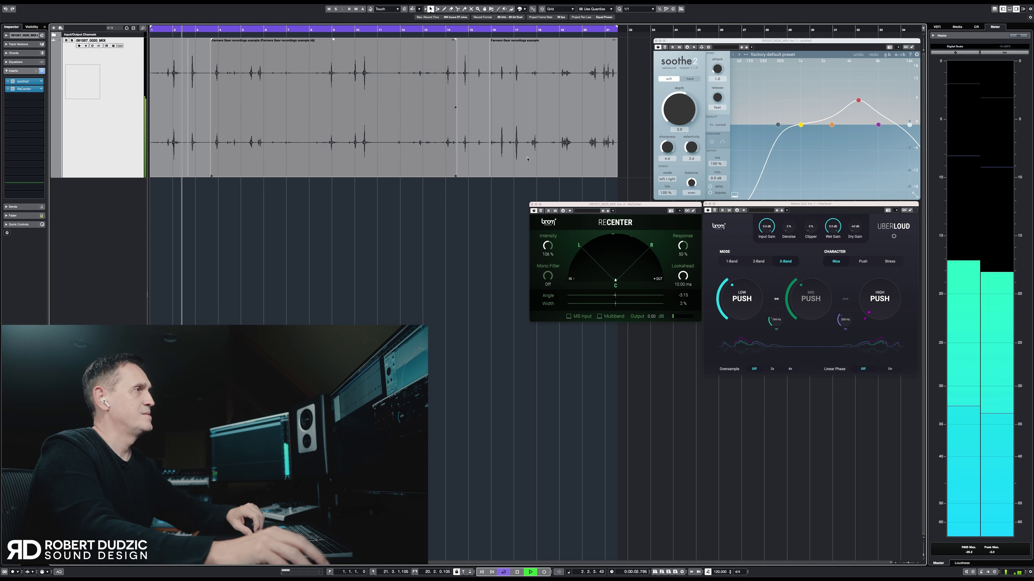
Step: Set UberLoud's low push to 56%, Denoise to 18% and high push to 11%
{"action": "left_click", "coordinate": [735, 291]}
{"action": "left_click_drag", "start_coordinate": [735, 292], "coordinate": [736, 281]}
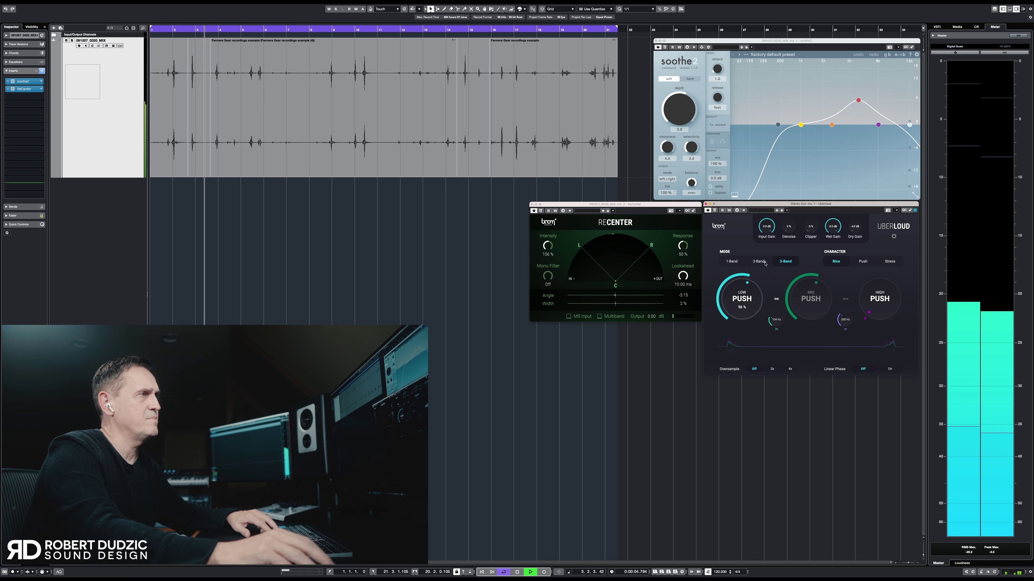
{"action": "left_click_drag", "start_coordinate": [788, 227], "coordinate": [809, 212]}
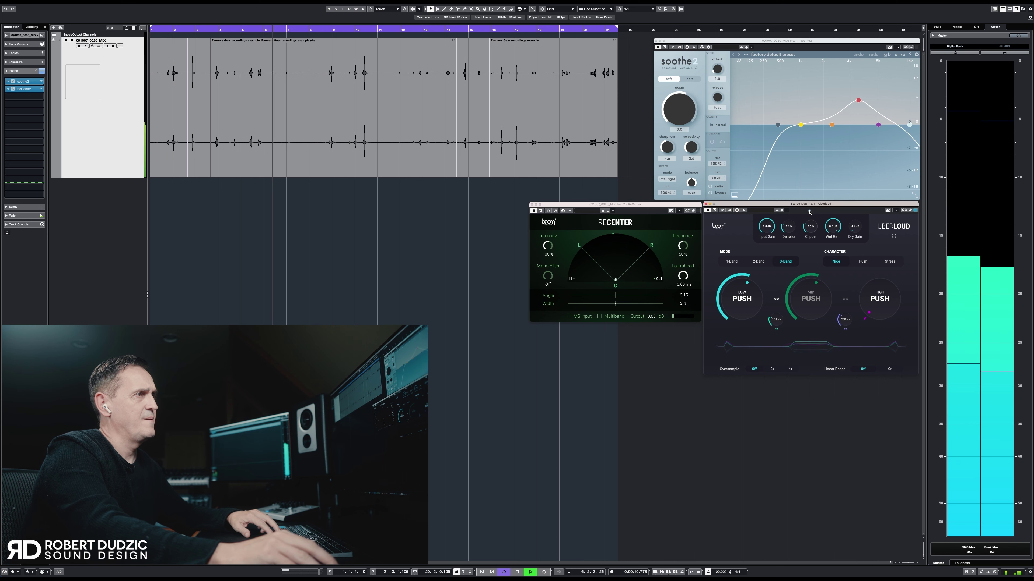
{"action": "left_click_drag", "start_coordinate": [879, 306], "coordinate": [879, 298]}
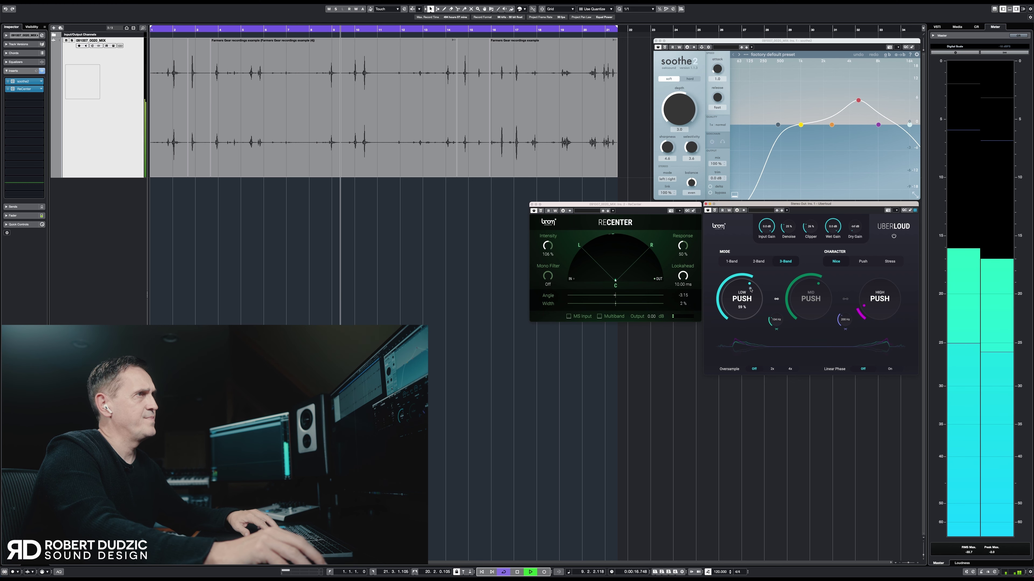
{"action": "left_click_drag", "start_coordinate": [751, 289], "coordinate": [750, 292]}
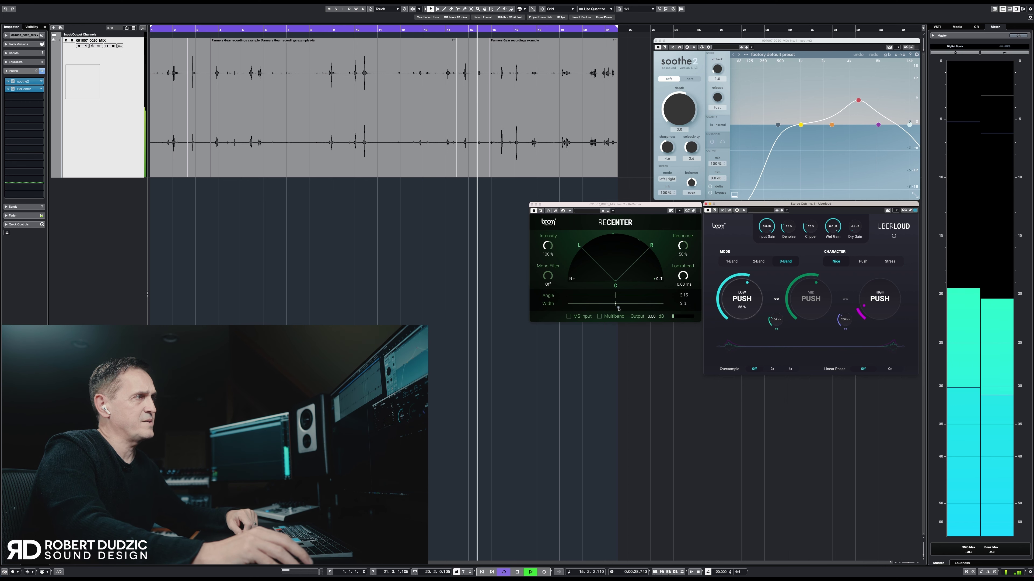
Step: Set ReCenter's stereo angle to 0.37, try out the Width slider, then stop playback
{"action": "left_click", "coordinate": [616, 296]}
{"action": "left_click_drag", "start_coordinate": [617, 298], "coordinate": [644, 307]}
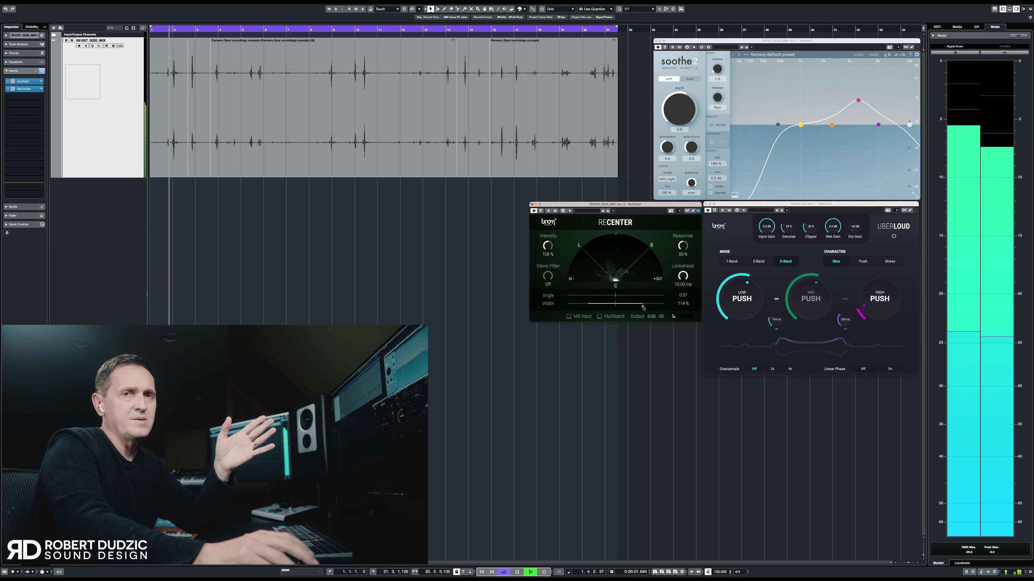
{"action": "left_click_drag", "start_coordinate": [644, 308], "coordinate": [616, 305]}
{"action": "key", "text": "space"}
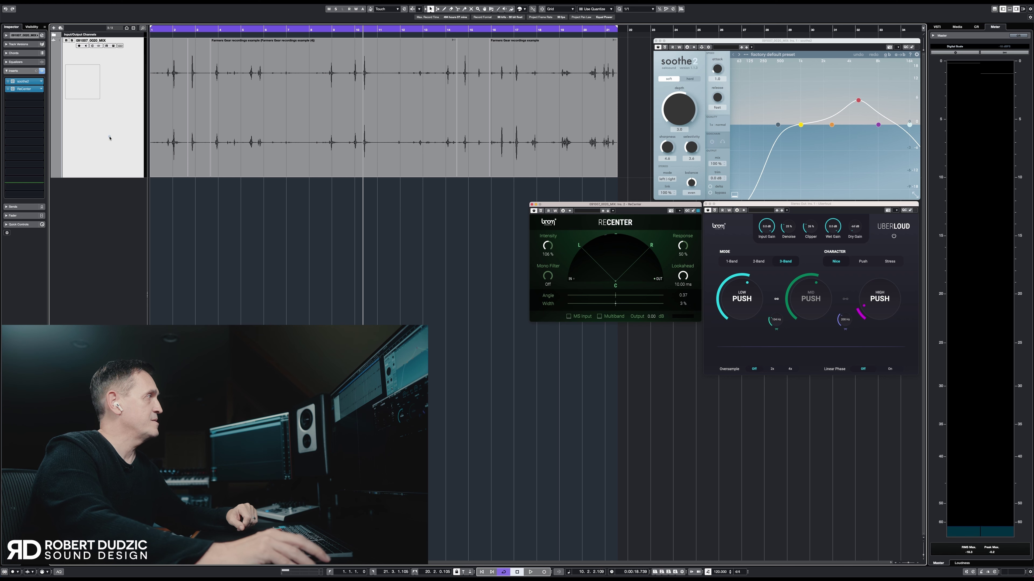
Step: Duplicate the field-recording track with its effects and stack the two ReCenter windows vertically
{"action": "right_click", "coordinate": [118, 130]}
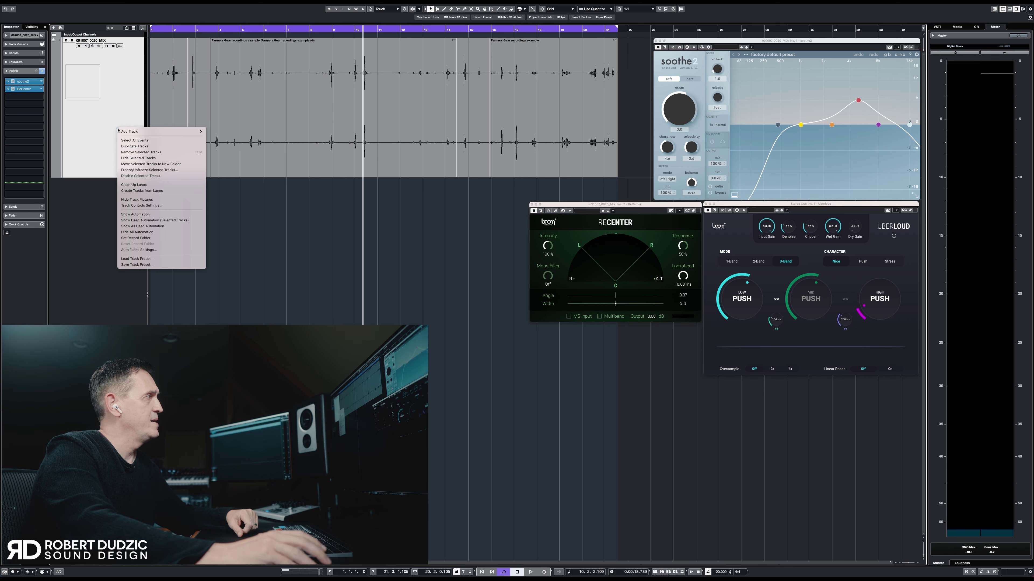
{"action": "left_click", "coordinate": [137, 147]}
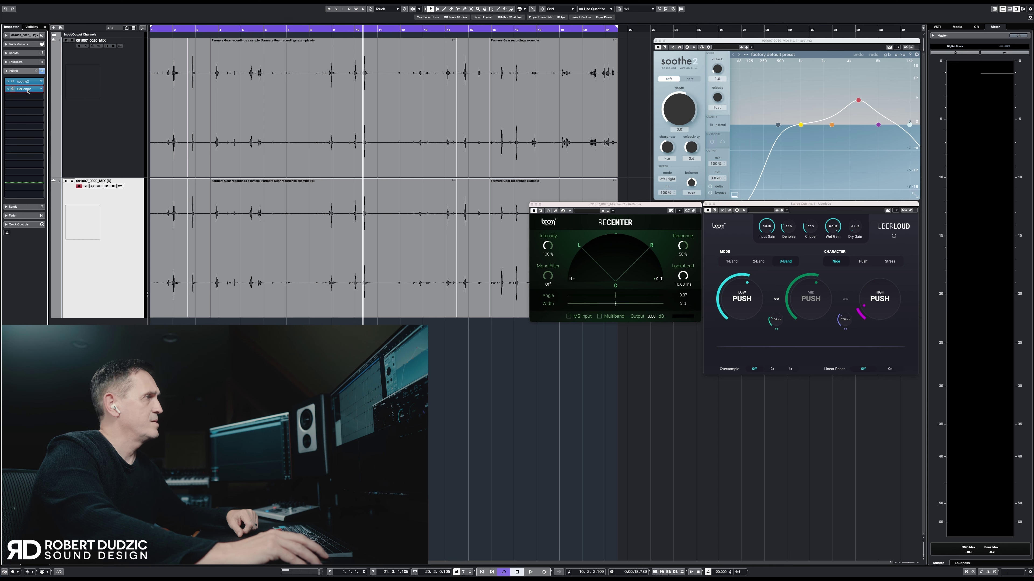
{"action": "left_click_drag", "start_coordinate": [620, 206], "coordinate": [637, 354]}
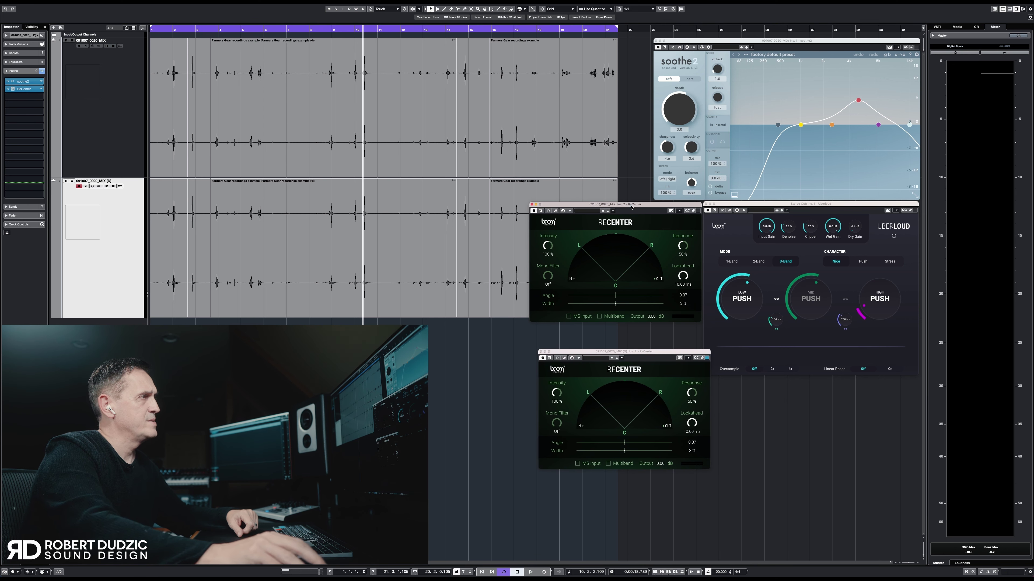
{"action": "left_click_drag", "start_coordinate": [631, 206], "coordinate": [633, 224]}
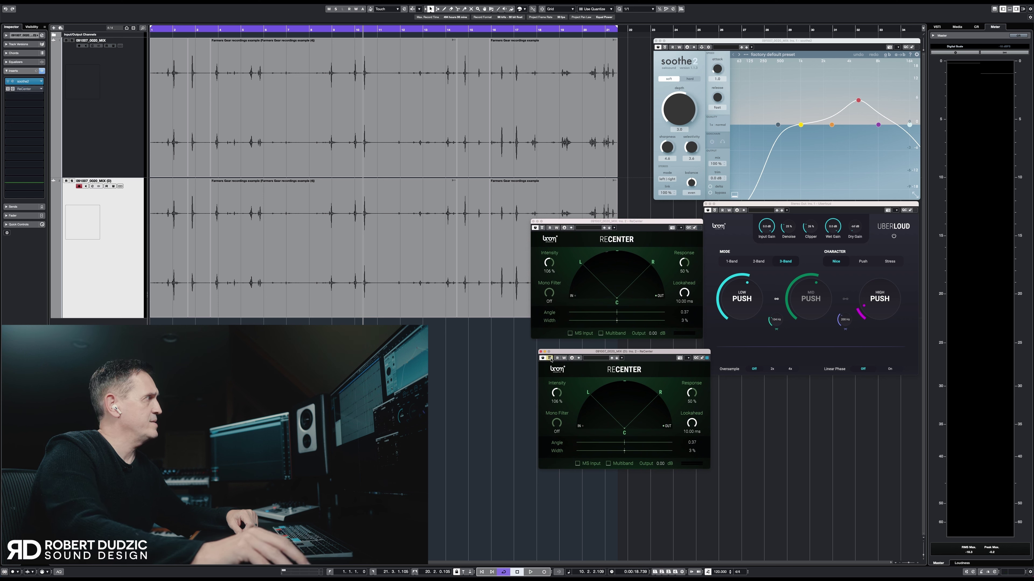
{"action": "left_click_drag", "start_coordinate": [597, 352], "coordinate": [603, 368]}
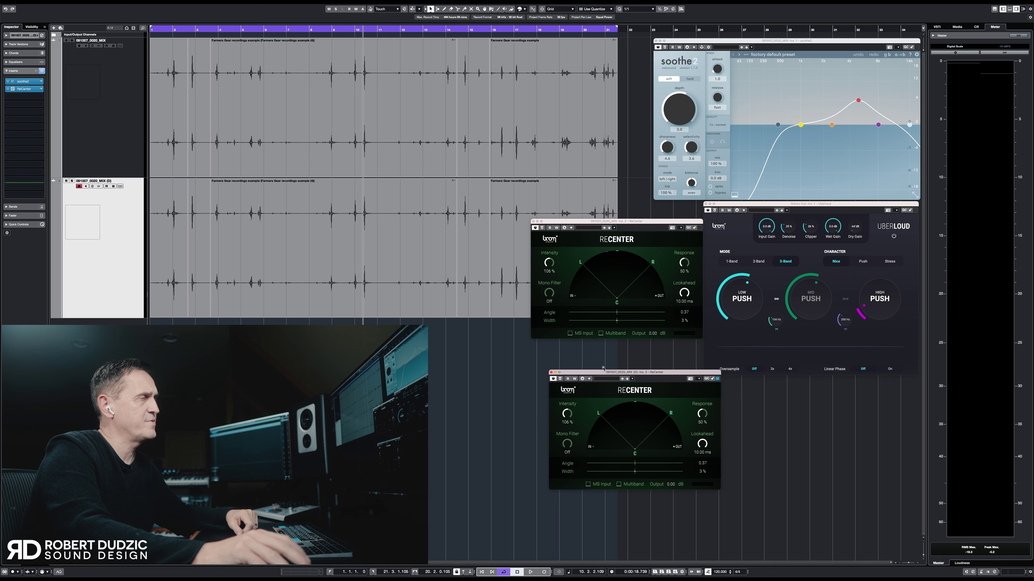
{"action": "left_click_drag", "start_coordinate": [618, 225], "coordinate": [621, 232]}
{"action": "left_click_drag", "start_coordinate": [632, 370], "coordinate": [621, 354]}
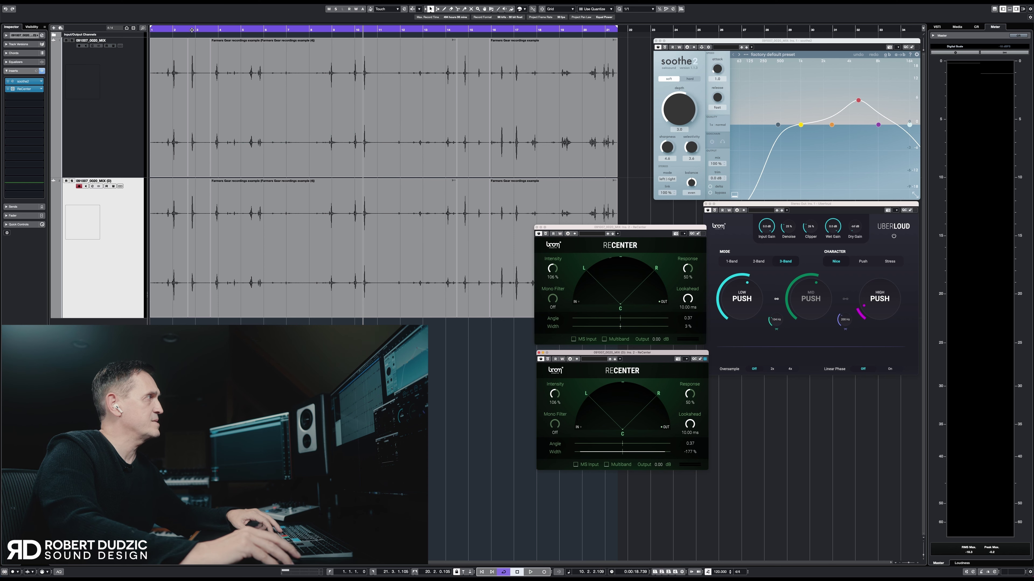
Step: Audition from bar 2, push the duplicate's ReCenter width to 200 %, and play both tracks
{"action": "left_click", "coordinate": [184, 31]}
{"action": "left_click", "coordinate": [232, 44]}
{"action": "key", "text": "space"}
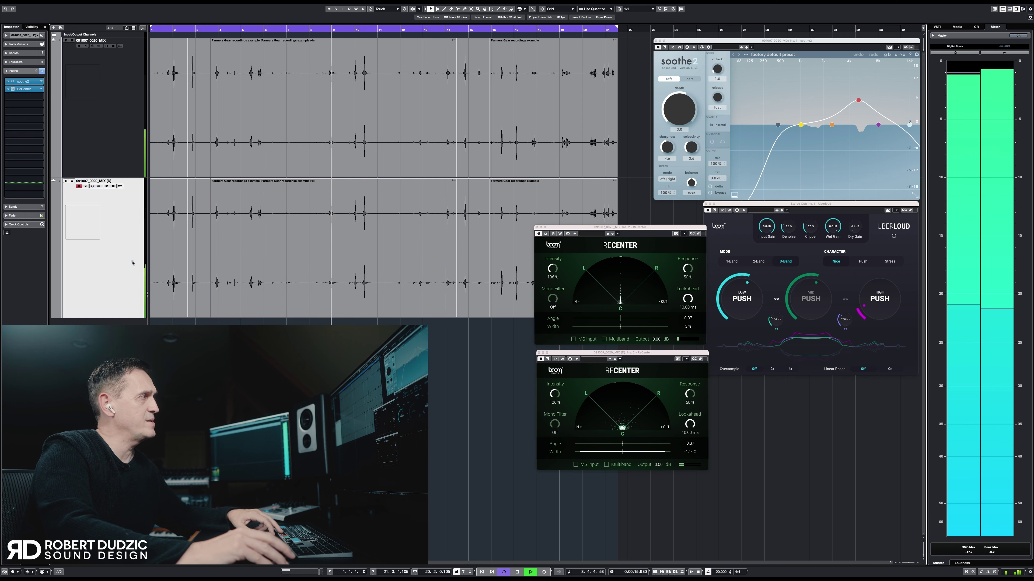
{"action": "key", "text": "space"}
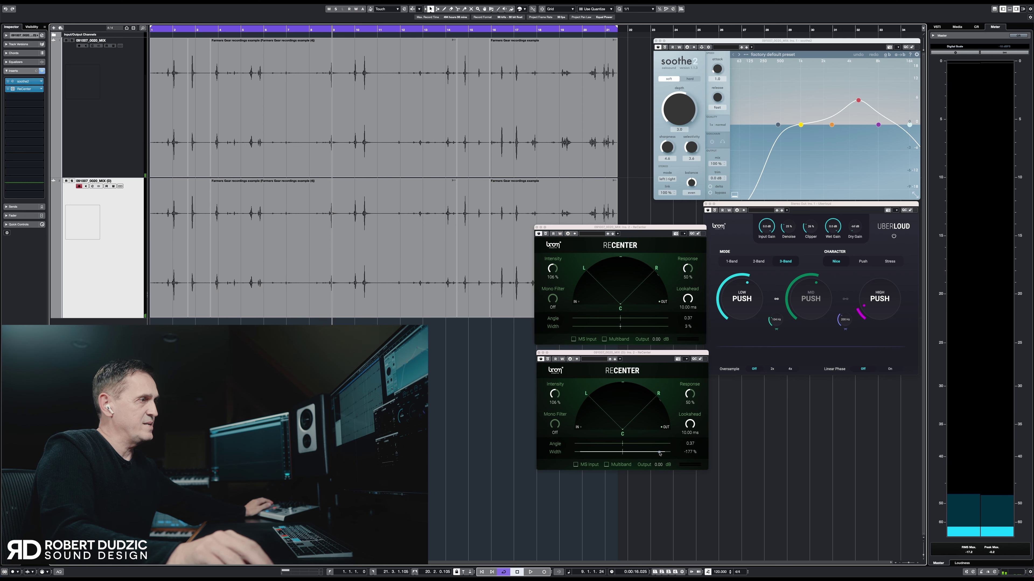
{"action": "left_click_drag", "start_coordinate": [660, 453], "coordinate": [666, 453]}
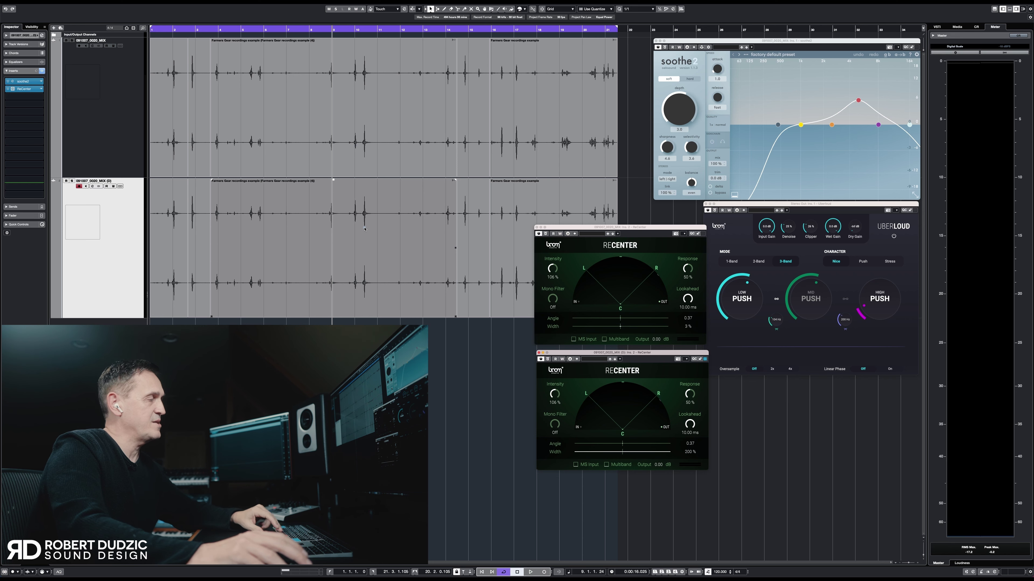
{"action": "key", "text": "space"}
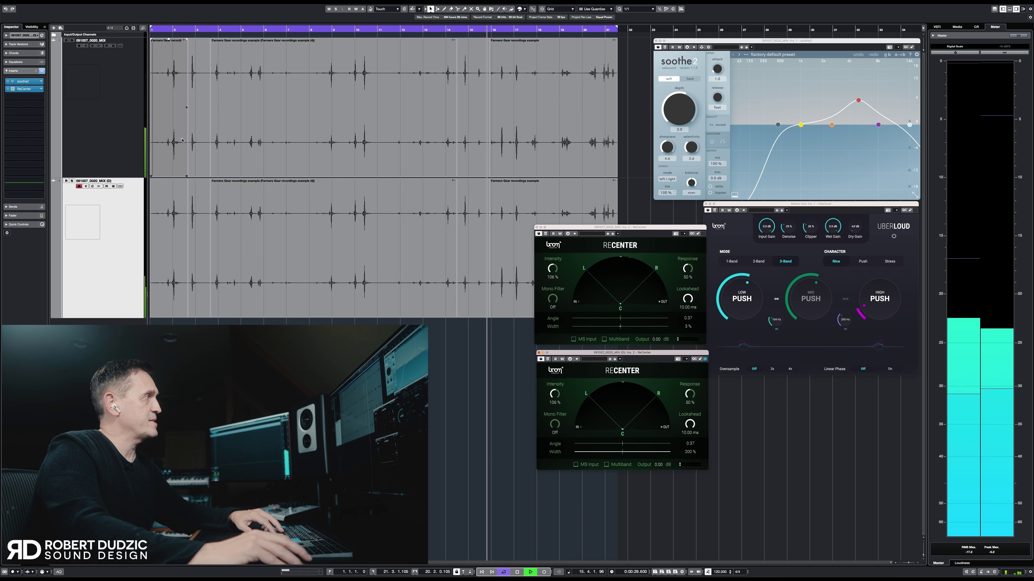
{"action": "left_click", "coordinate": [126, 118]}
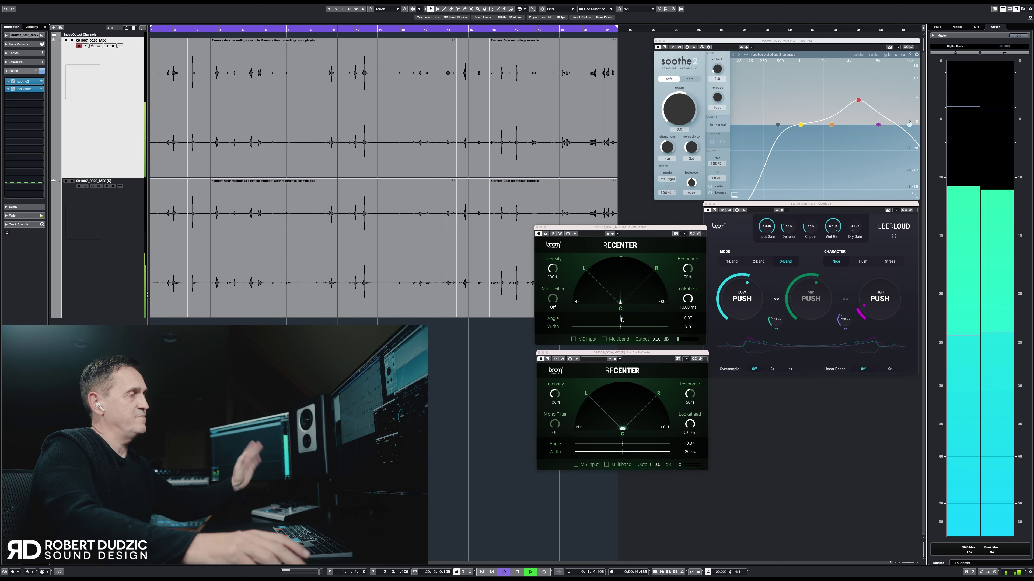
Step: Sweep the original track's ReCenter angle to about 0.83 during playback
{"action": "mouse_move", "coordinate": [620, 319]}
{"action": "left_mouse_down"}
{"action": "mouse_move", "coordinate": [603, 319]}
{"action": "mouse_move", "coordinate": [648, 319]}
{"action": "mouse_move", "coordinate": [621, 320]}
{"action": "left_mouse_up"}
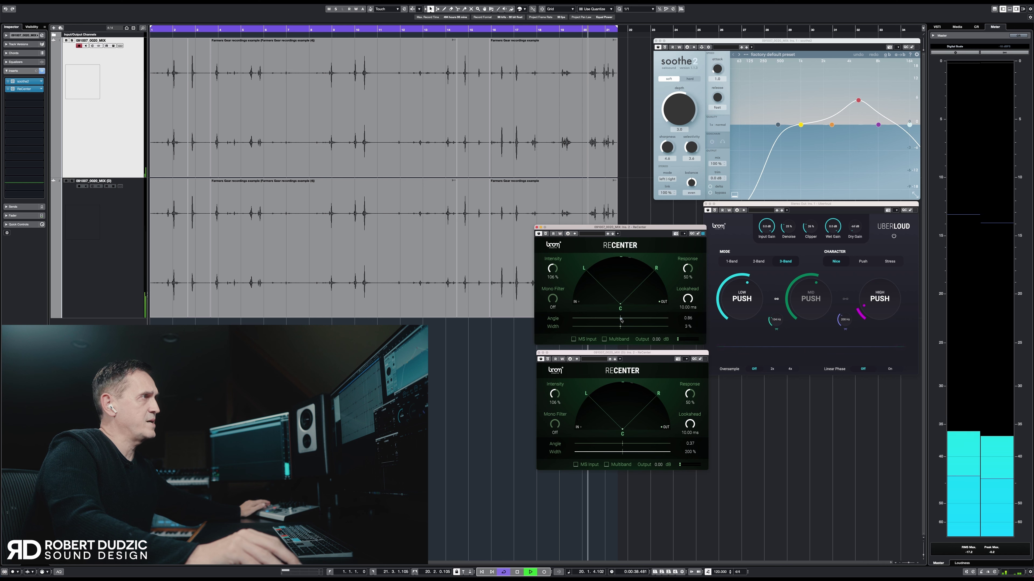
Step: Stop the transport after auditioning both processed tracks
{"action": "key", "text": "space"}
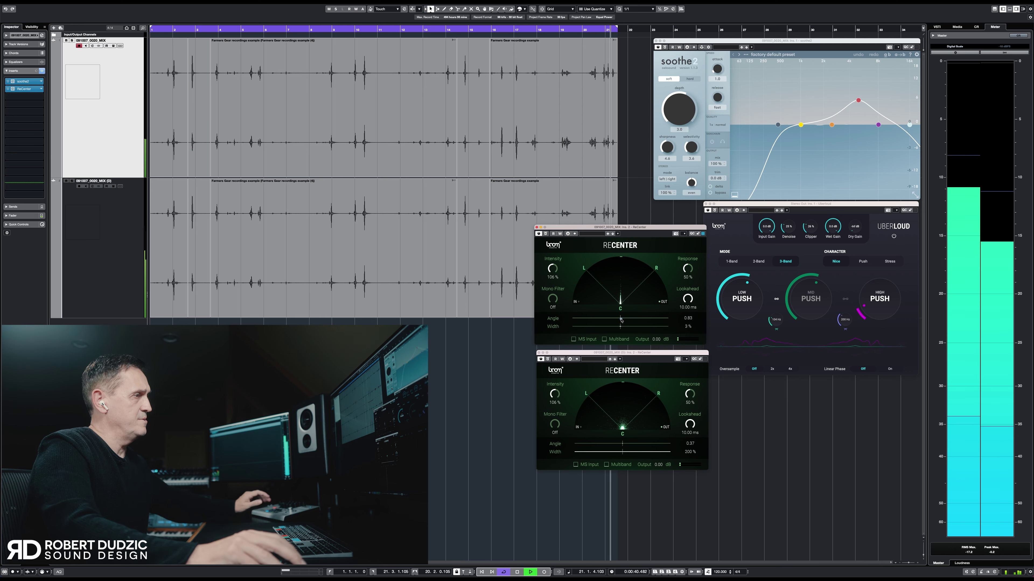